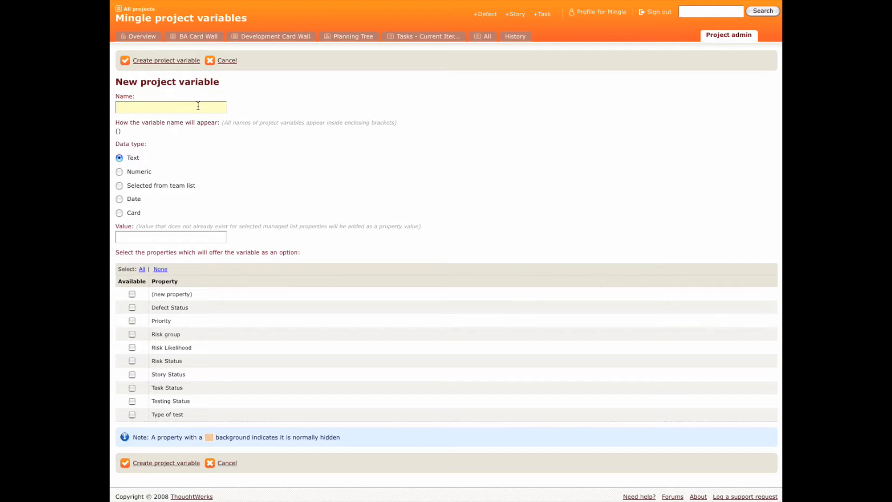
Name the new project variable Current Release.
text(Current Release)
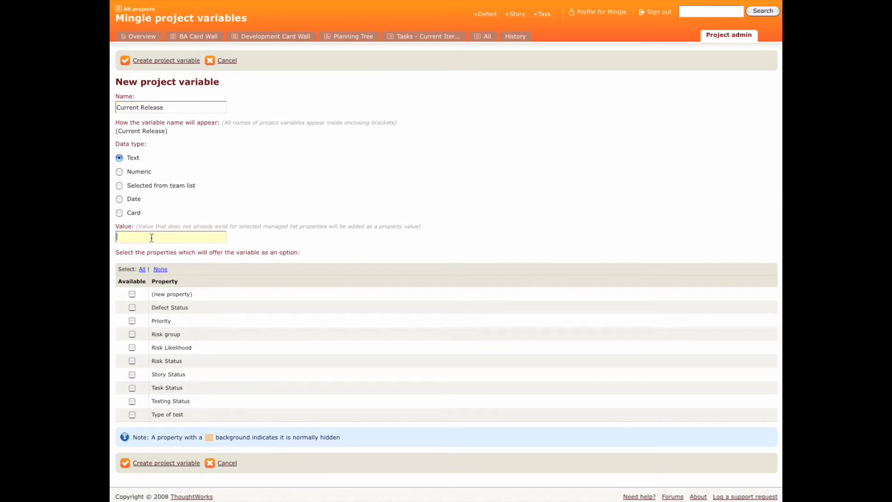
Try the variable with the text value One and with the Numeric data type and value 1.
text(One)
click(119, 172)
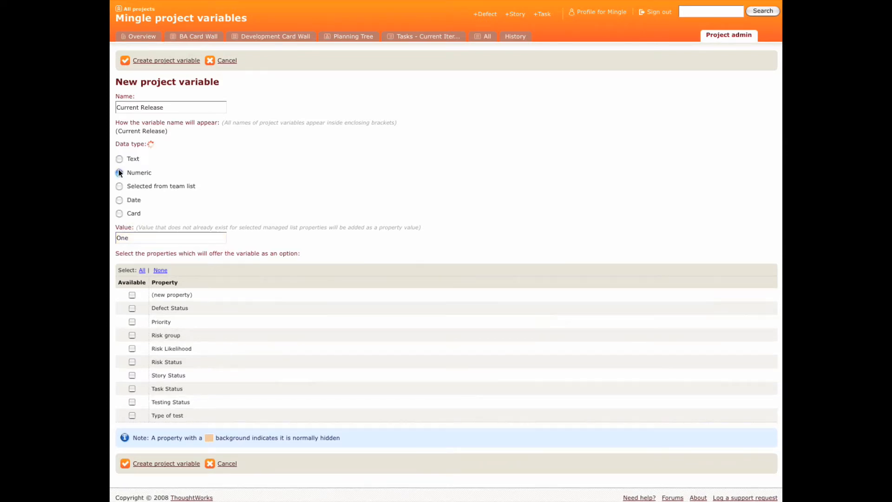
click(119, 239)
text(1)
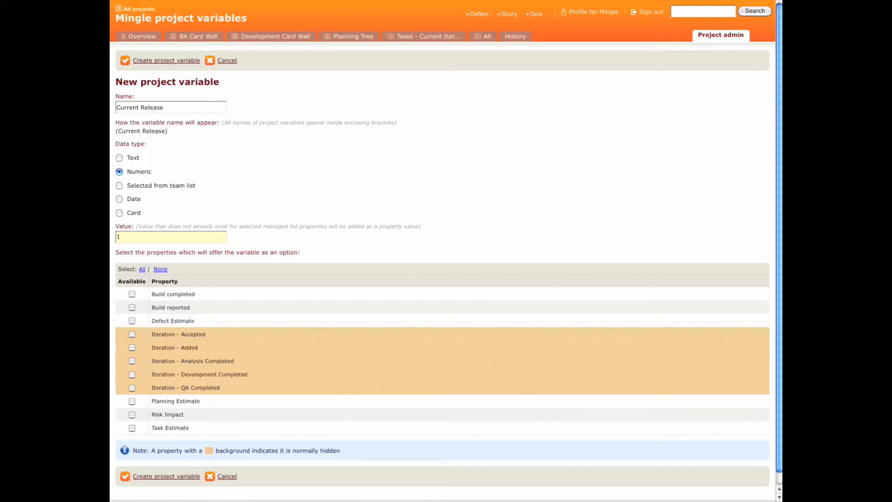
Try the team list and Date data types for the variable, checking the calendar without choosing a date.
click(119, 185)
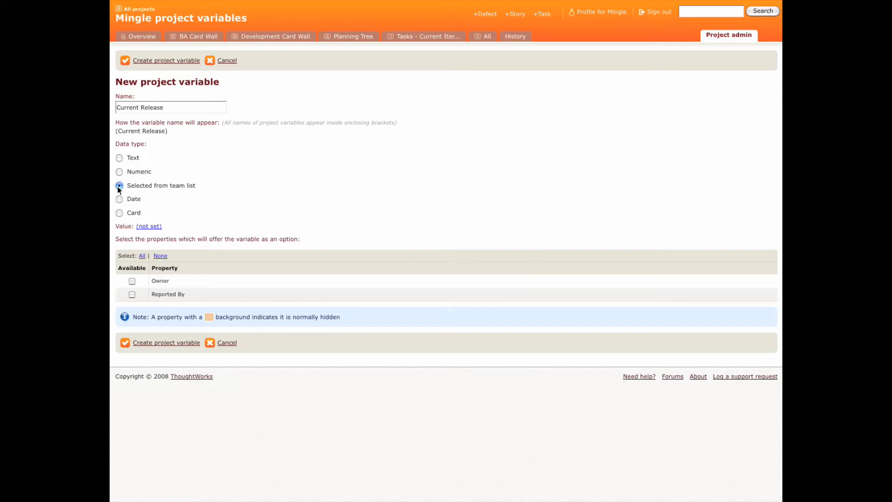
click(119, 199)
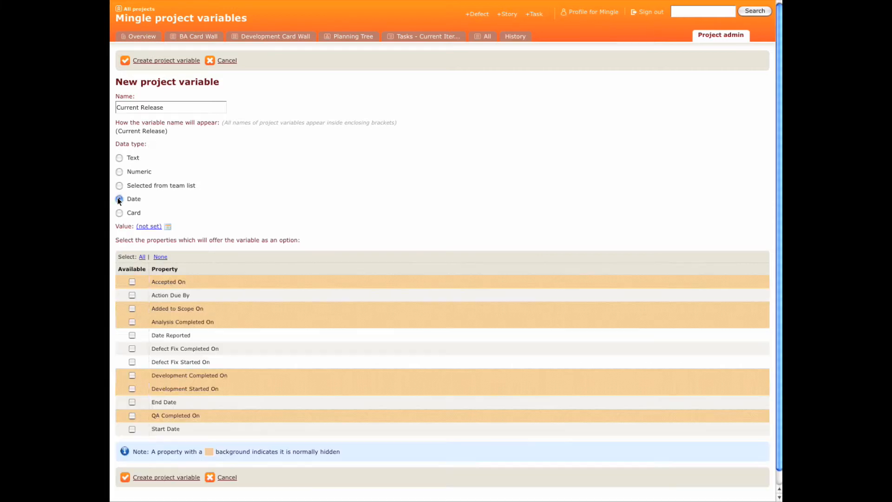
click(167, 226)
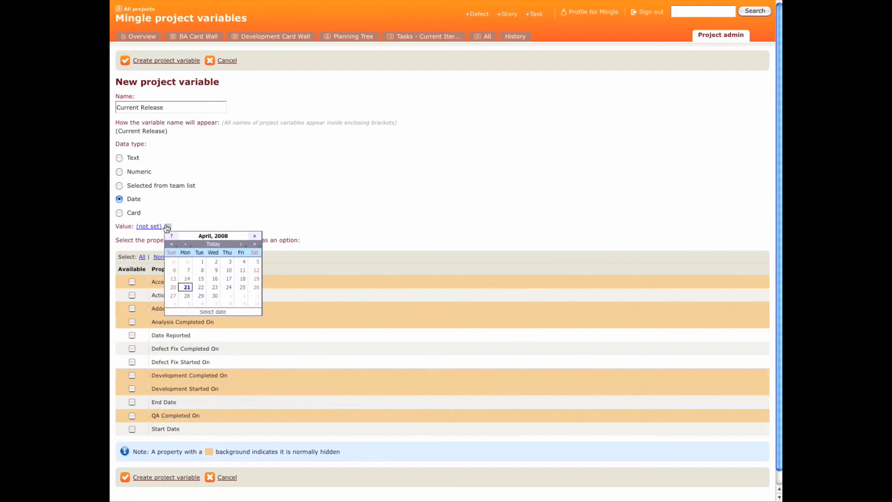
click(254, 236)
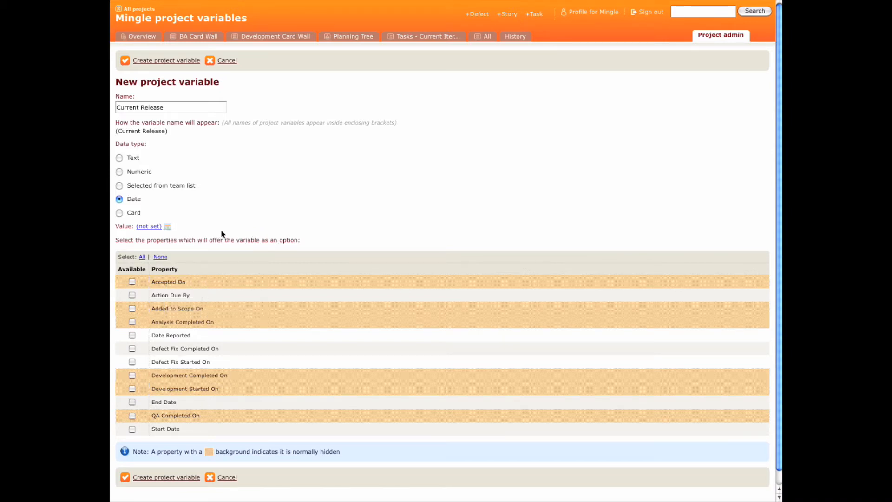
Make the variable a Card of type Release with value #31 Release1, and create it for the Release property.
click(119, 212)
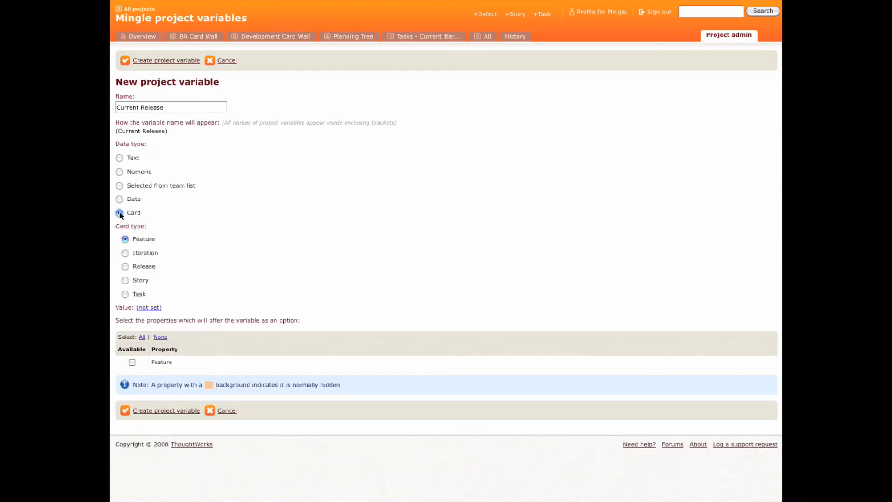
click(126, 266)
click(150, 307)
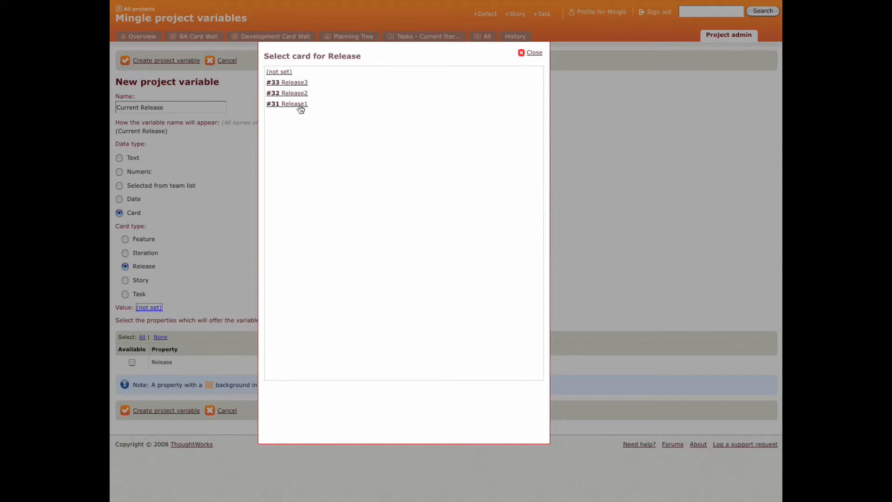
click(301, 105)
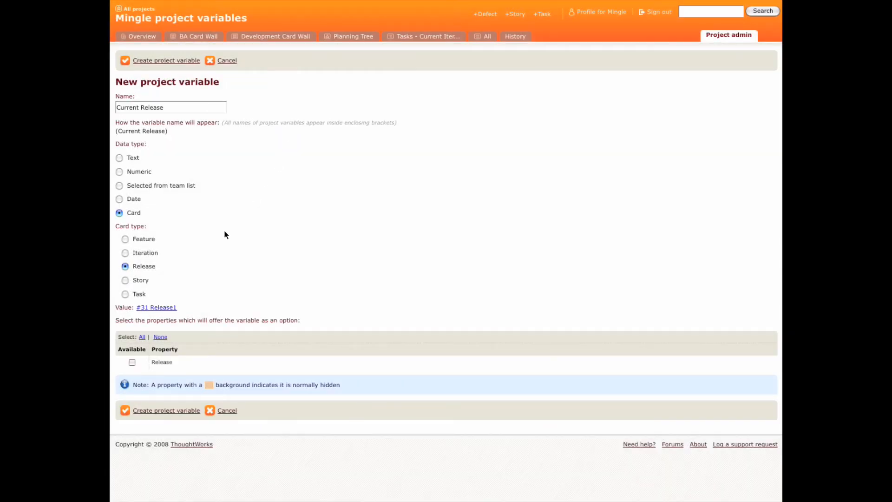
click(166, 308)
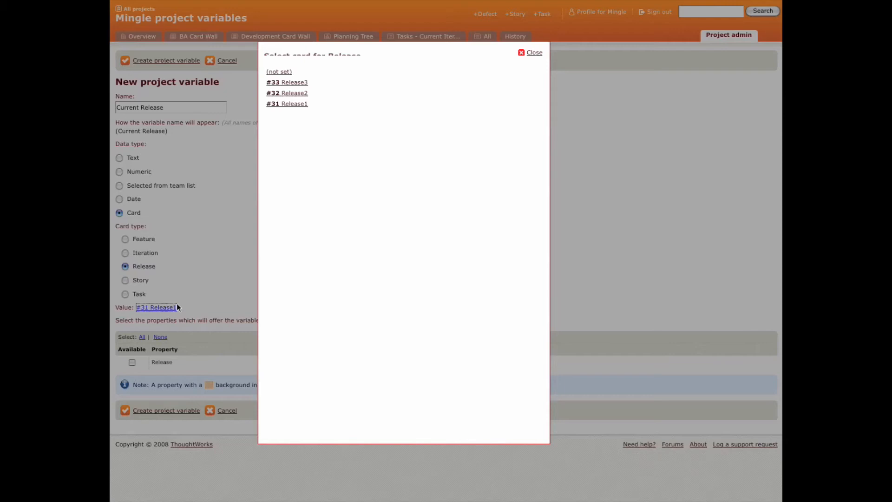
click(534, 54)
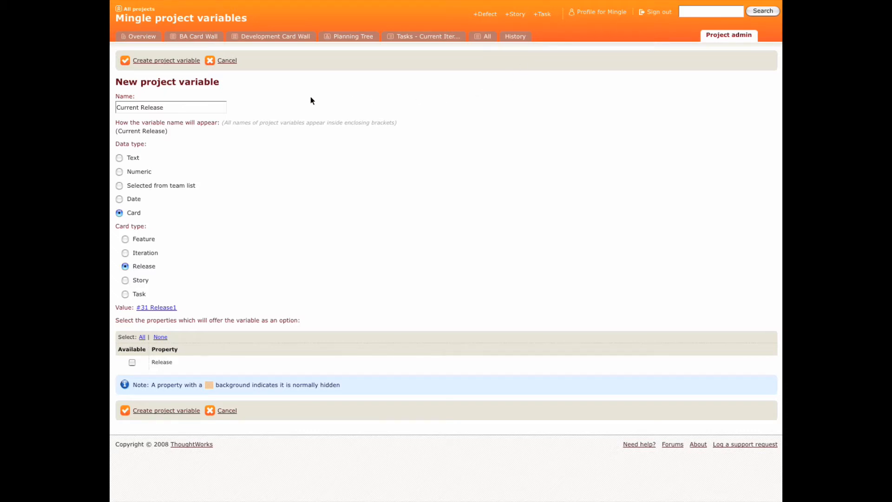
click(184, 66)
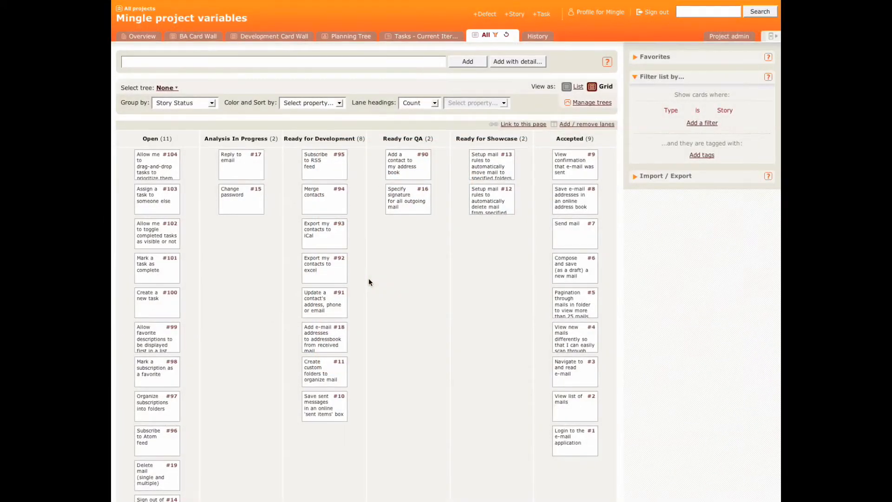
Add a filter to the All story grid where Release is (Current Release).
click(693, 124)
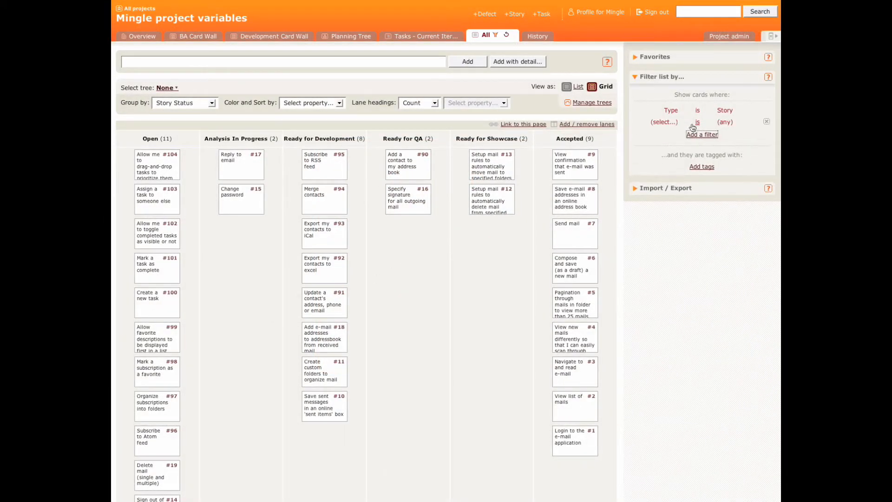
click(675, 123)
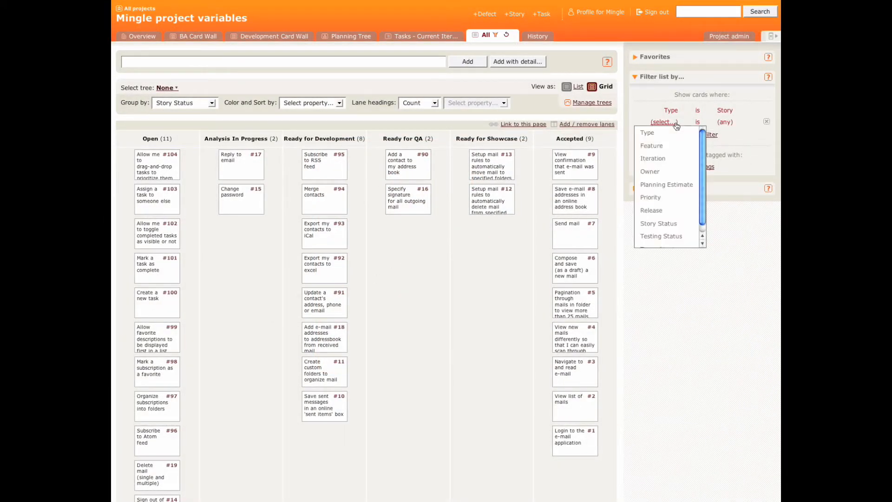
click(663, 211)
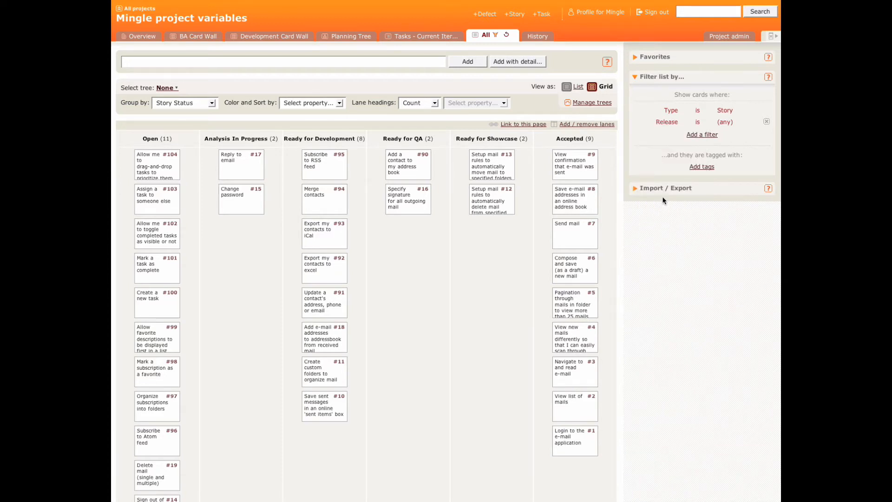
click(723, 123)
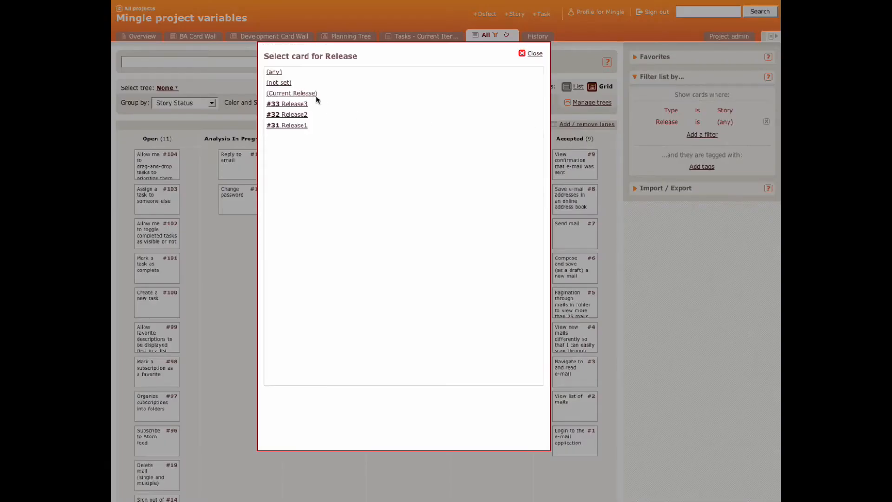
click(312, 94)
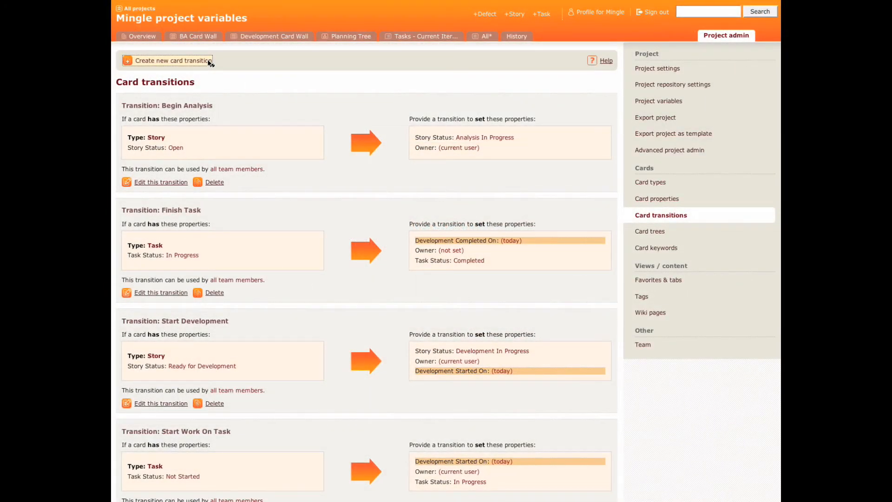
Start a card transition named "Add story to current release" for Story cards whose Story Status is (not set).
click(209, 62)
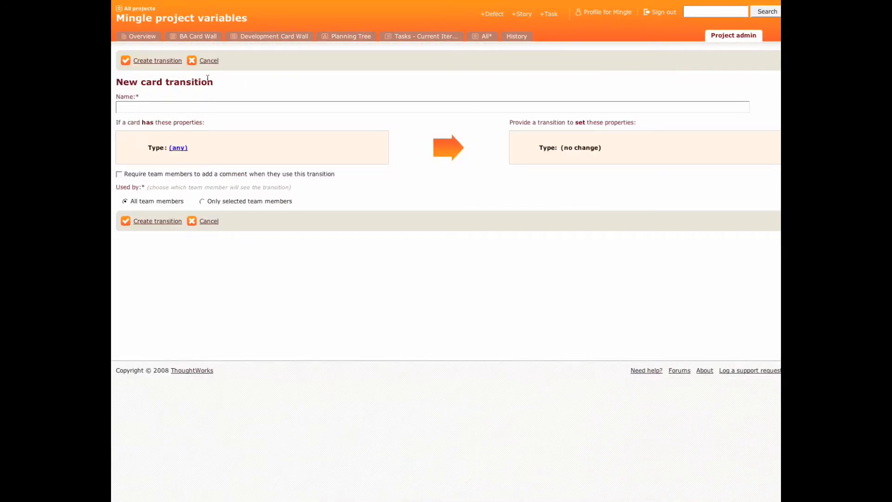
text(Add story to current release)
click(180, 148)
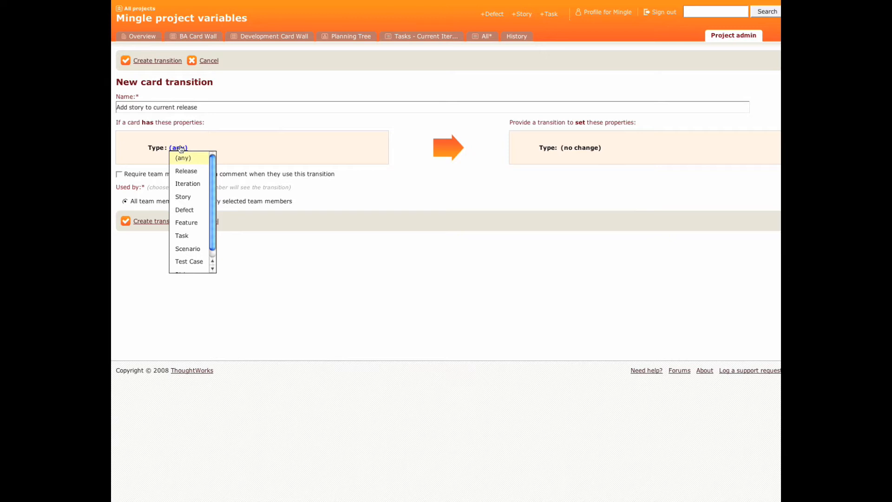
click(181, 196)
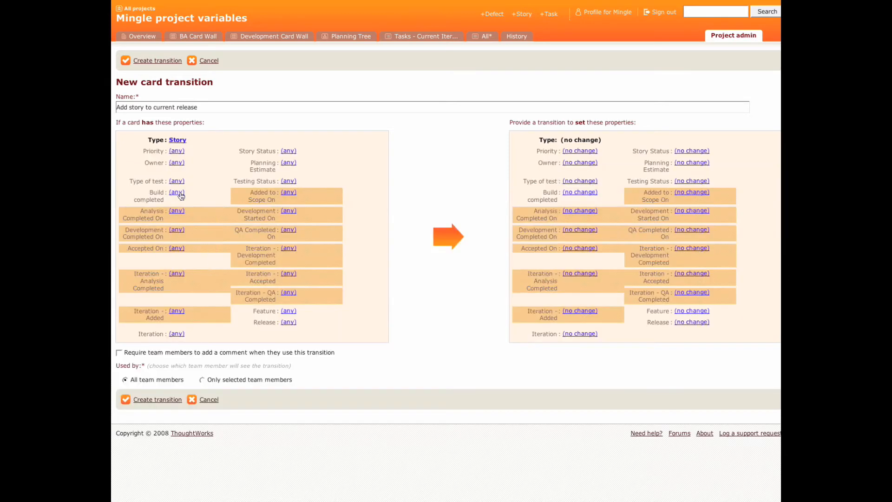
click(289, 152)
click(298, 188)
Have the transition set Story Status to New and Release to (Current Release), and create it.
click(682, 153)
click(688, 214)
click(692, 322)
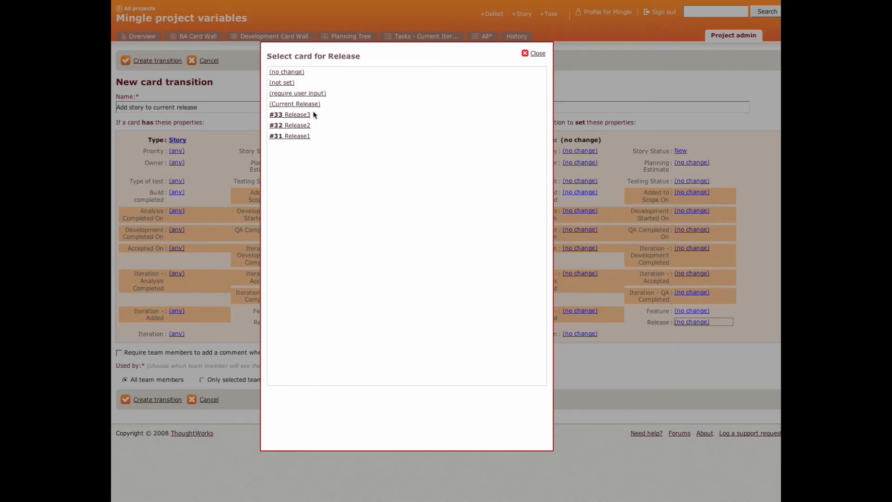
click(310, 105)
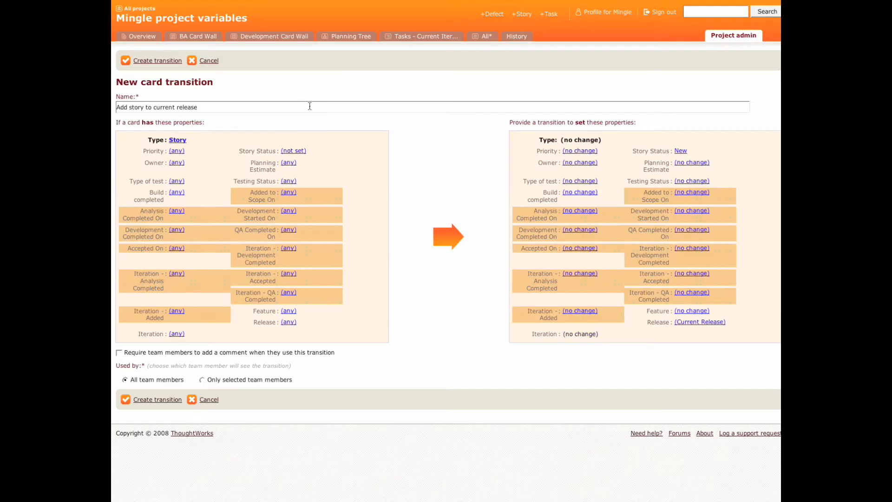
click(159, 62)
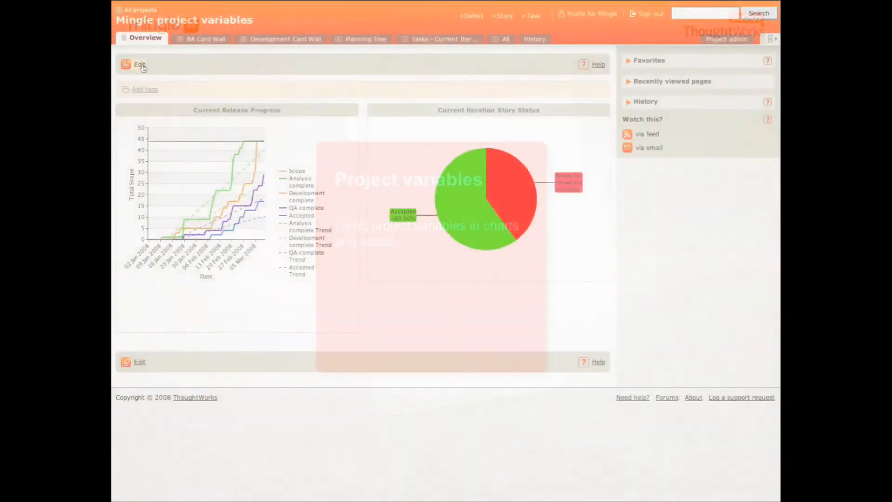
Replace 'Release1' with (Current Release) in the overview page's data-series-chart conditions, preview the charts and save the page.
click(139, 63)
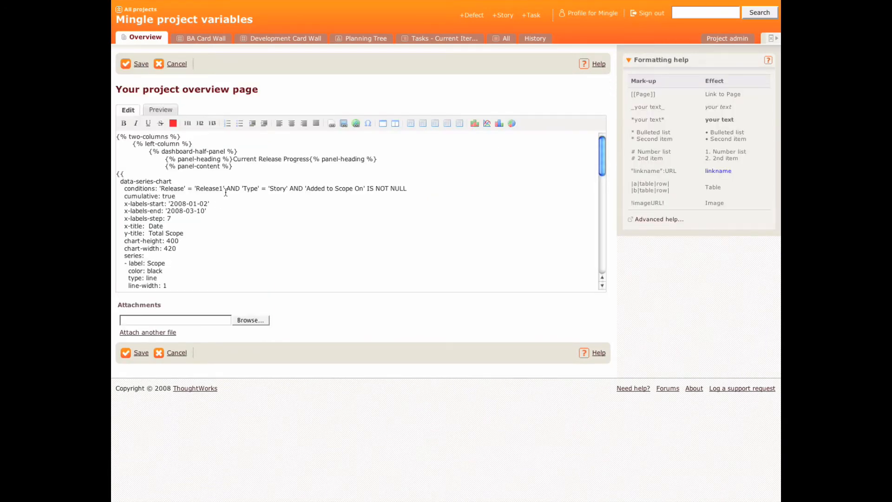
drag(225, 188, 194, 188)
text((Curren)
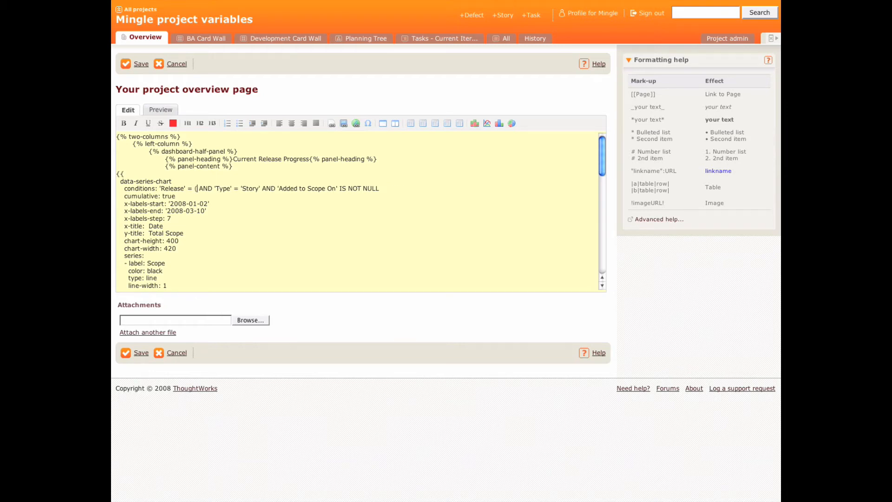
text(t Release)
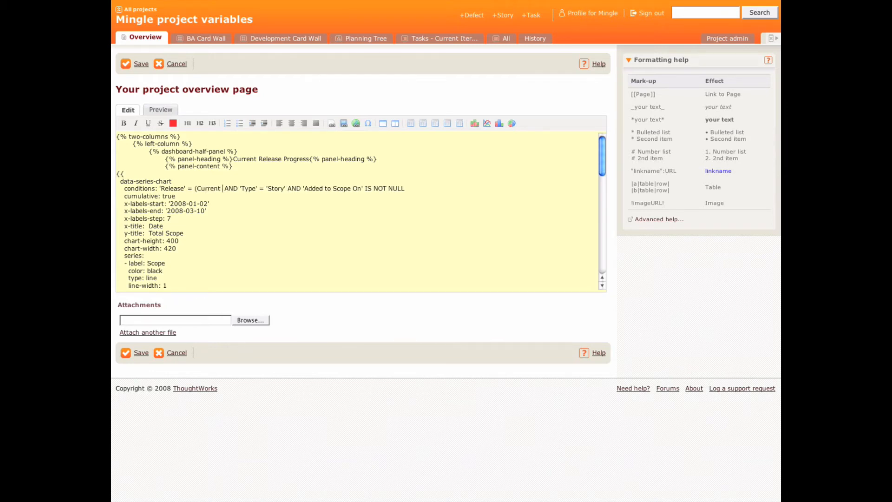
text())
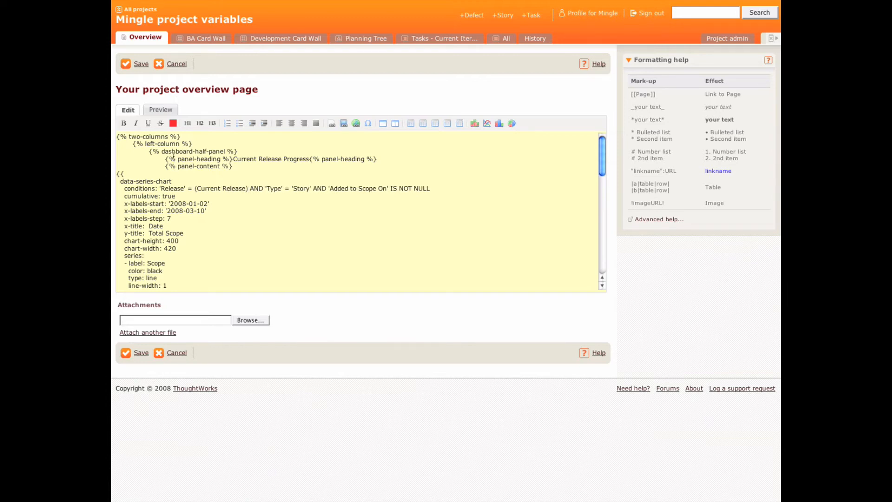
click(161, 111)
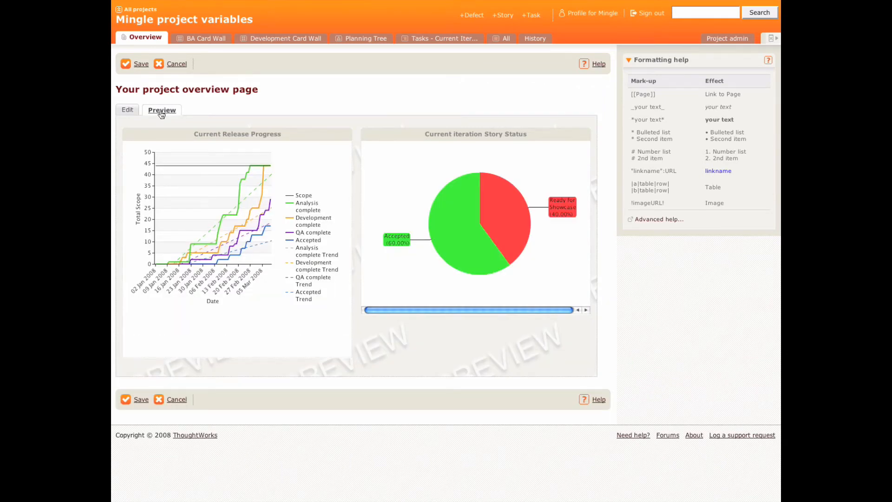
click(141, 65)
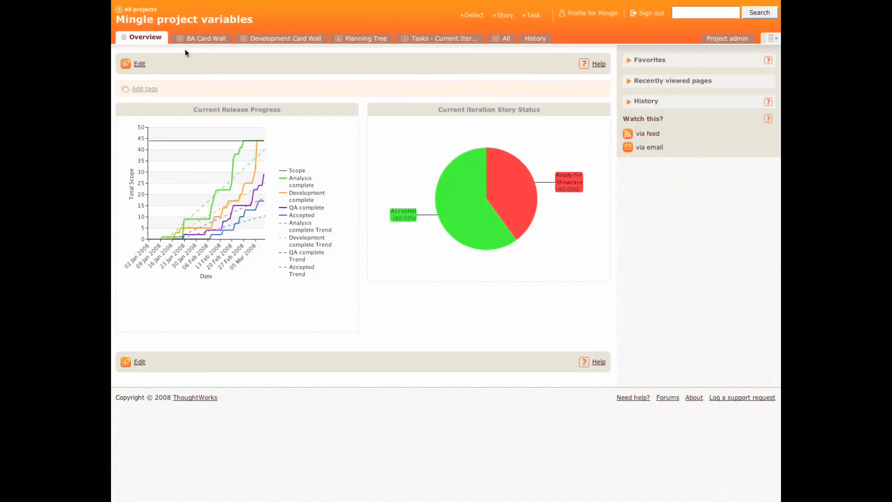
Review the BA Card Wall, Development Card Wall and Tasks - Current Iteration views, expanding Iteration3 and its Send mail story.
click(199, 41)
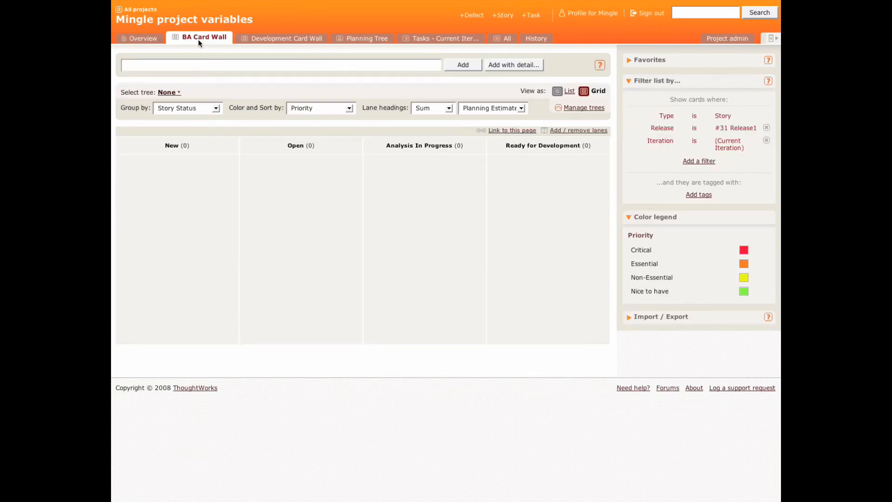
click(258, 40)
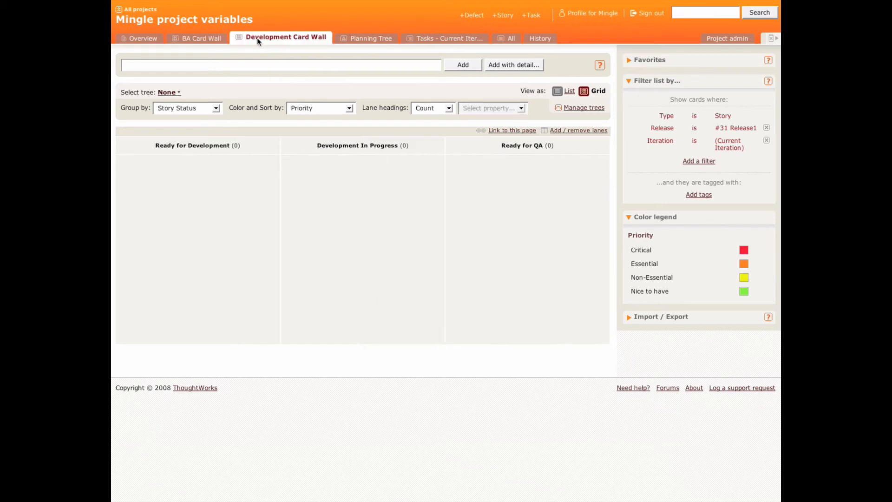
click(430, 41)
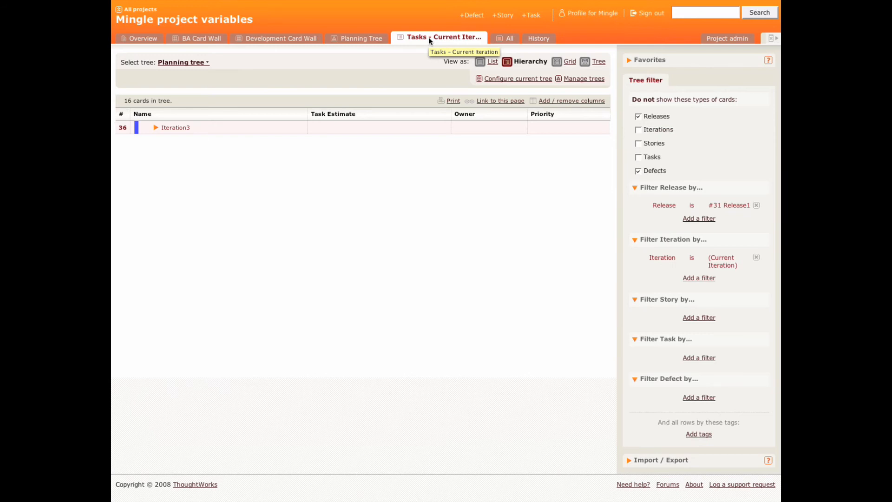
click(155, 127)
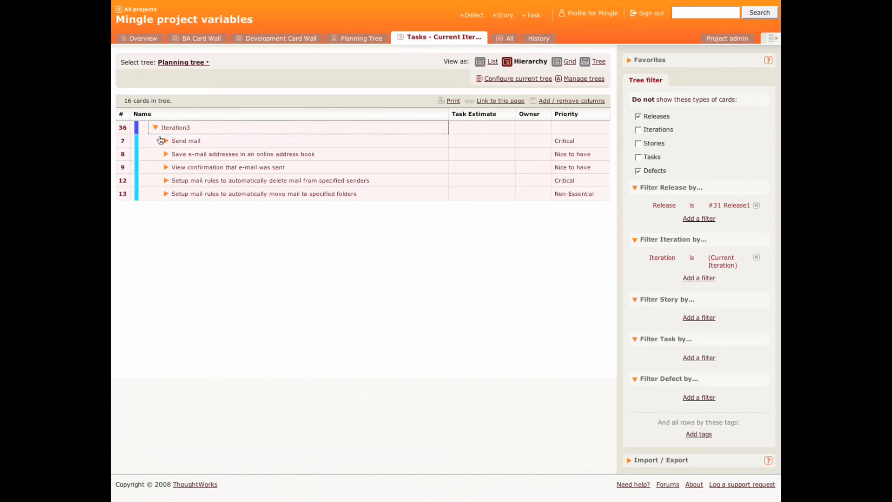
click(166, 141)
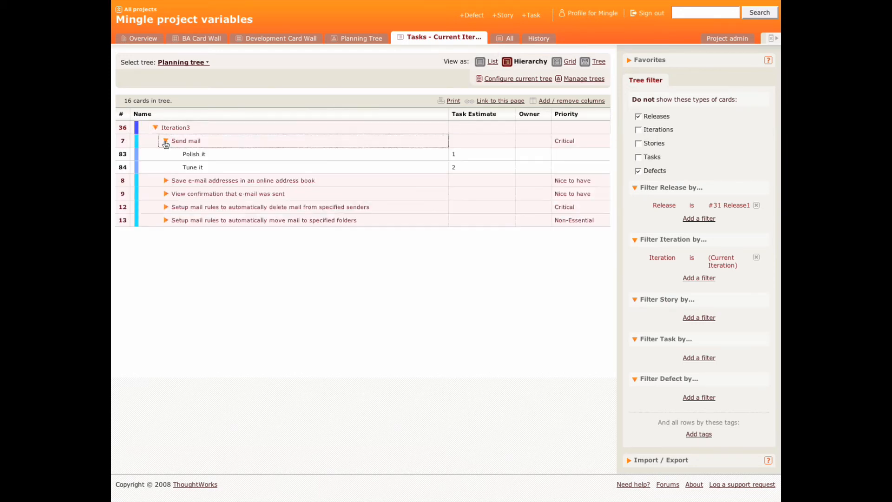
Expand the stories "Save e-mail addresses in an online address book" and "View confirmation that e-mail was sent" to examine their tasks.
click(165, 181)
click(166, 220)
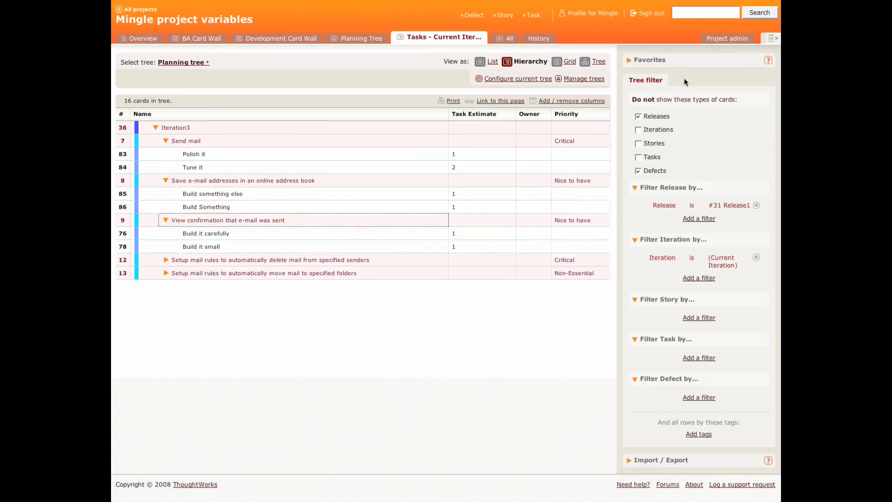
Change the Current Iteration project variable's value to #37 Iteration4 and save the variable.
click(724, 40)
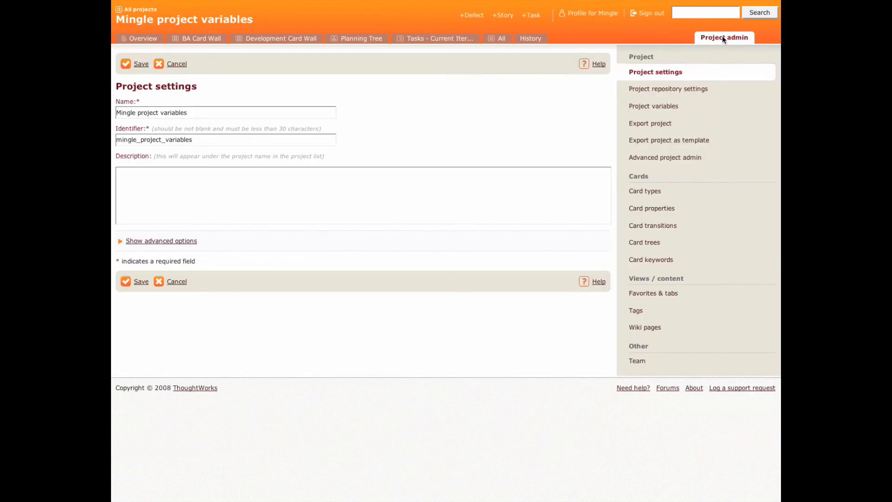
click(658, 107)
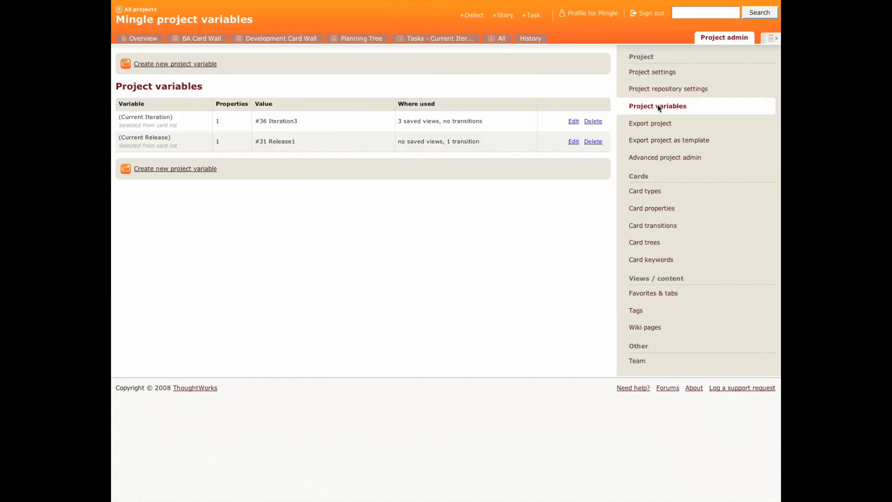
click(574, 121)
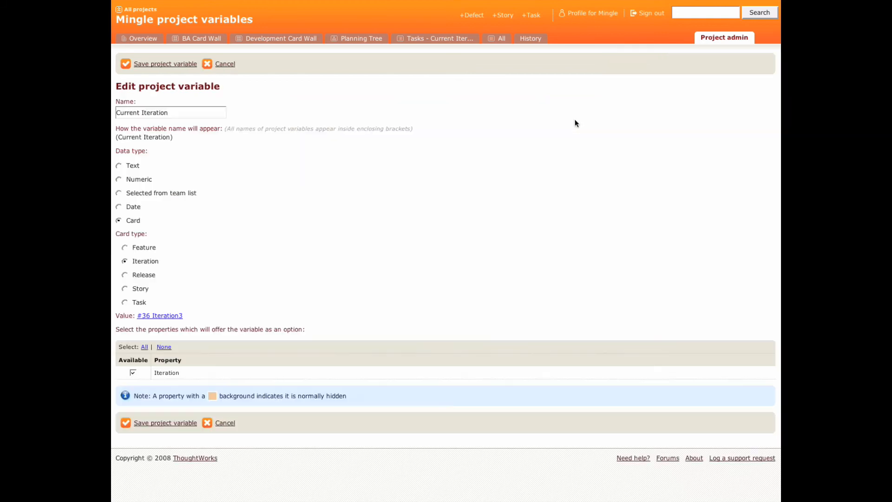
click(170, 316)
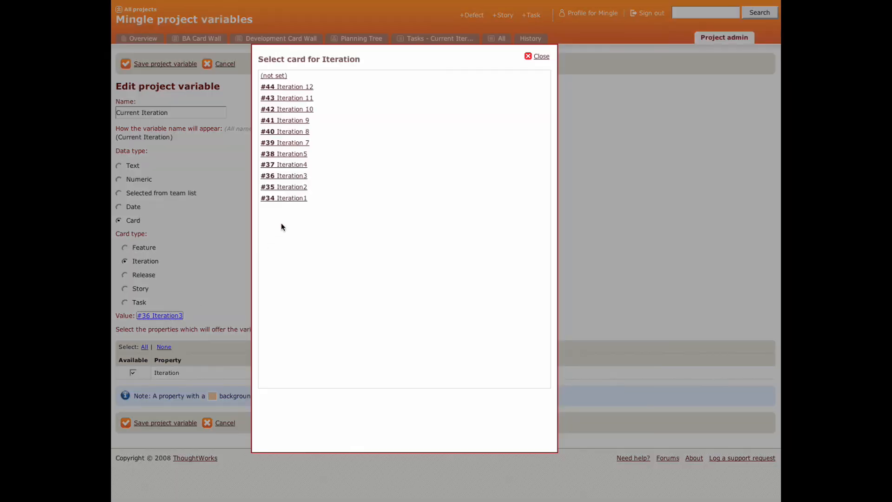
click(291, 165)
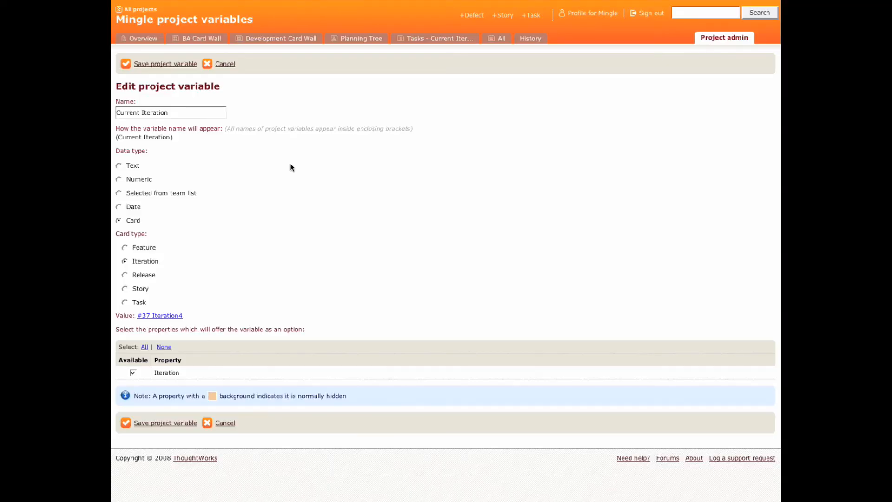
click(177, 69)
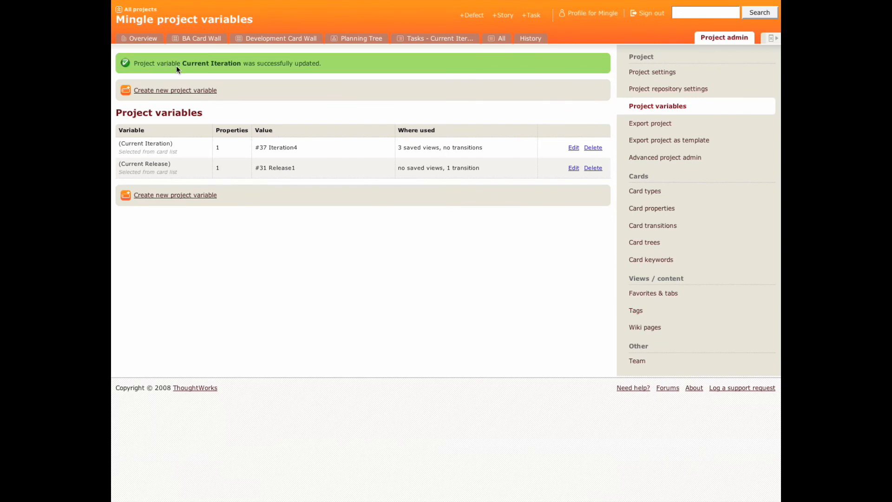
Review the Overview charts, BA Card Wall, Development Card Wall and Tasks - Current Iteration views, expanding Iteration4 in the task hierarchy.
click(148, 41)
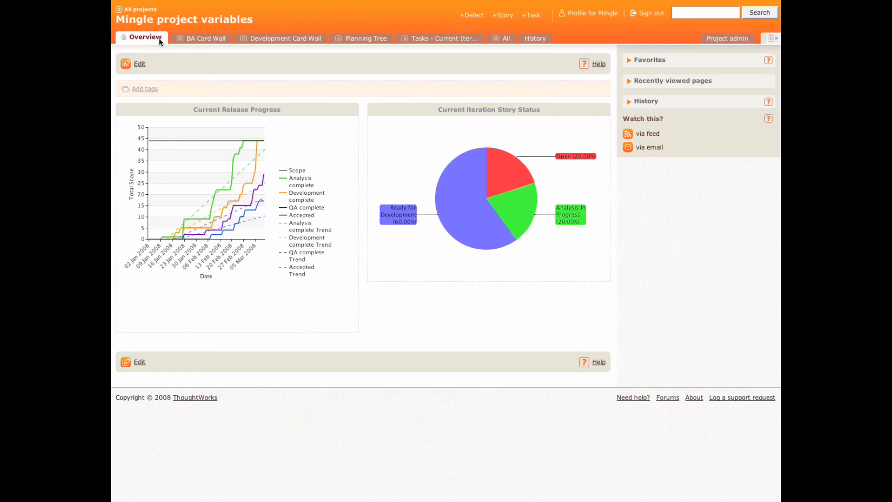
click(203, 39)
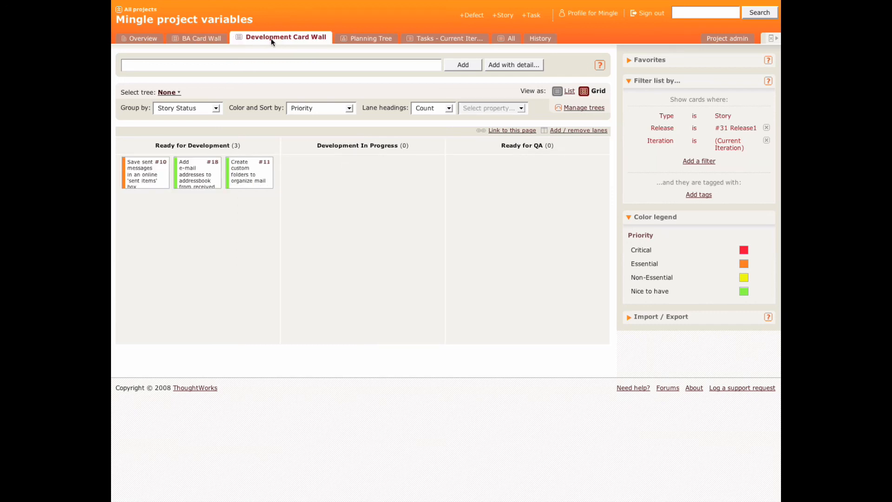
click(458, 41)
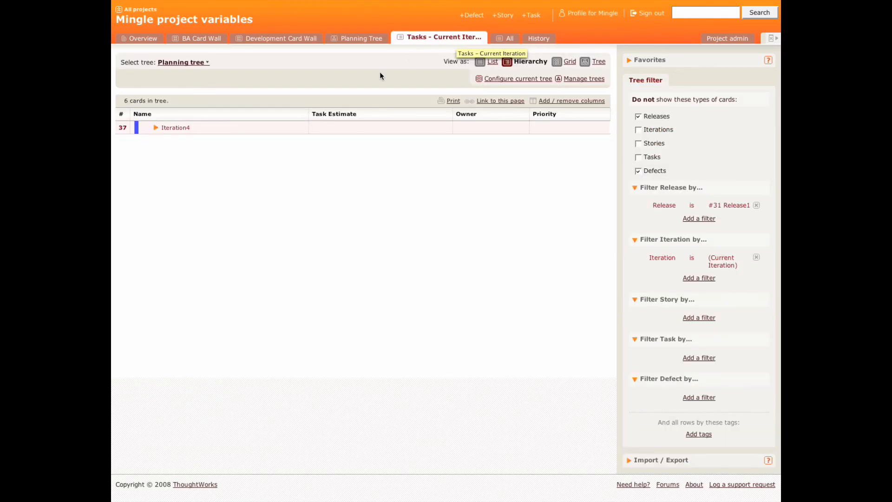
click(156, 128)
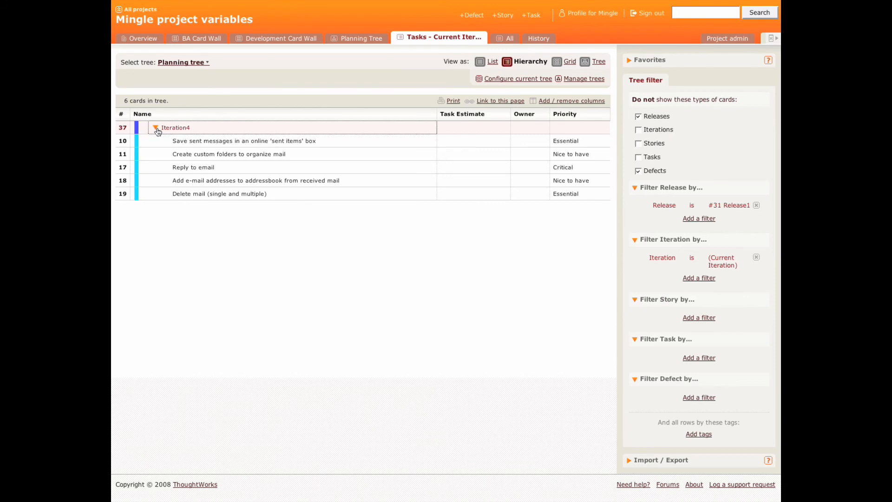